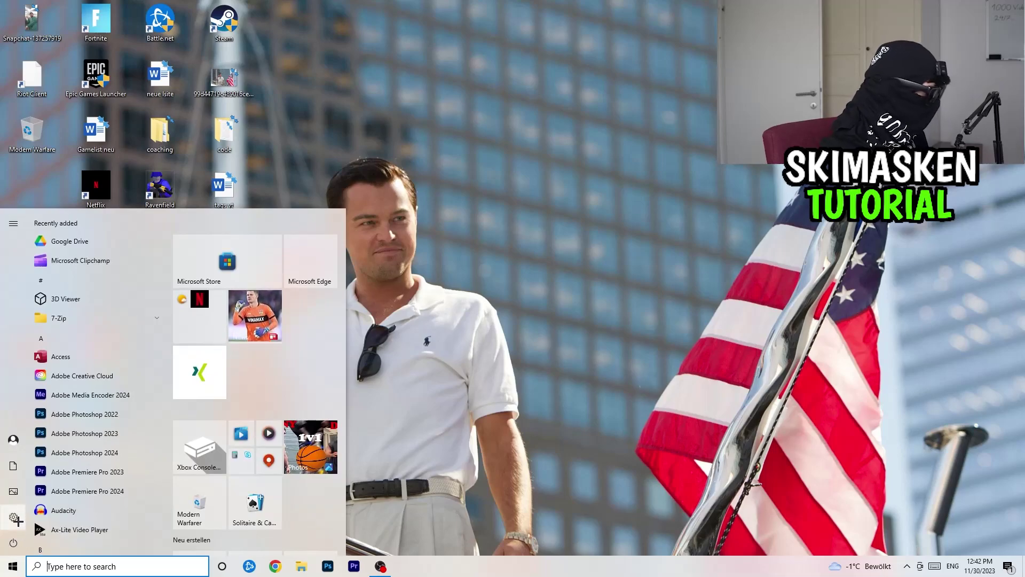
Open the Windows gaming settings and review the Game Bar, Captures and Game Mode pages
{"action": "left_click", "coordinate": [14, 516]}
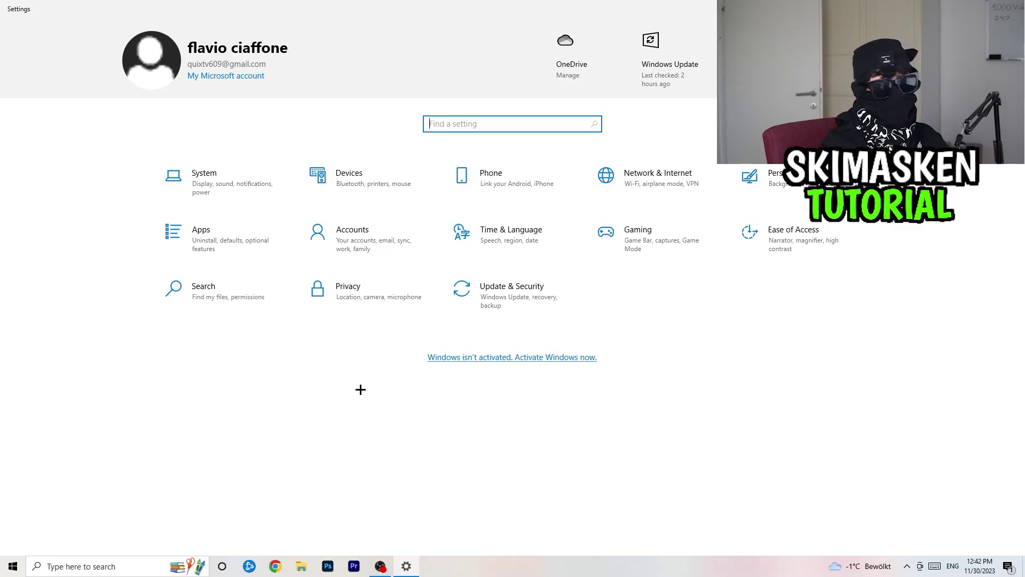
{"action": "left_click", "coordinate": [680, 230]}
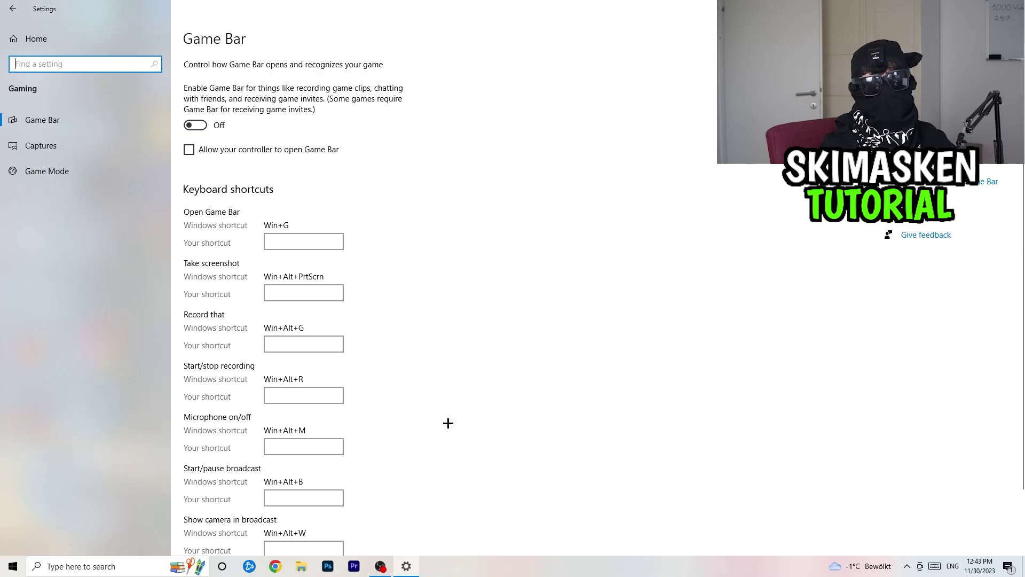
{"action": "left_click", "coordinate": [69, 143]}
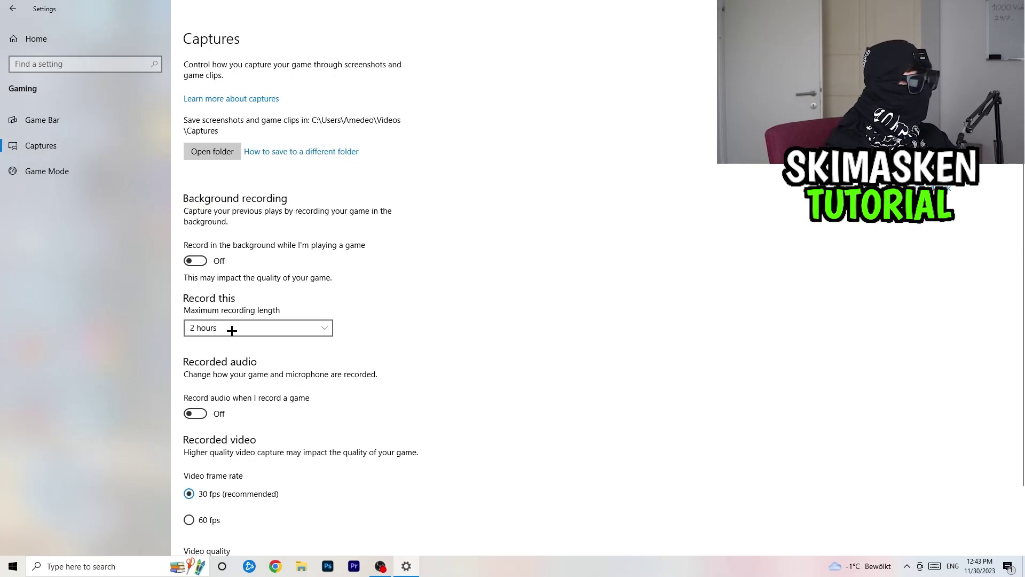
{"action": "scroll", "coordinate": [259, 195], "scroll_direction": "down", "scroll_amount": 2}
{"action": "scroll", "coordinate": [265, 187], "scroll_direction": "up", "scroll_amount": 2}
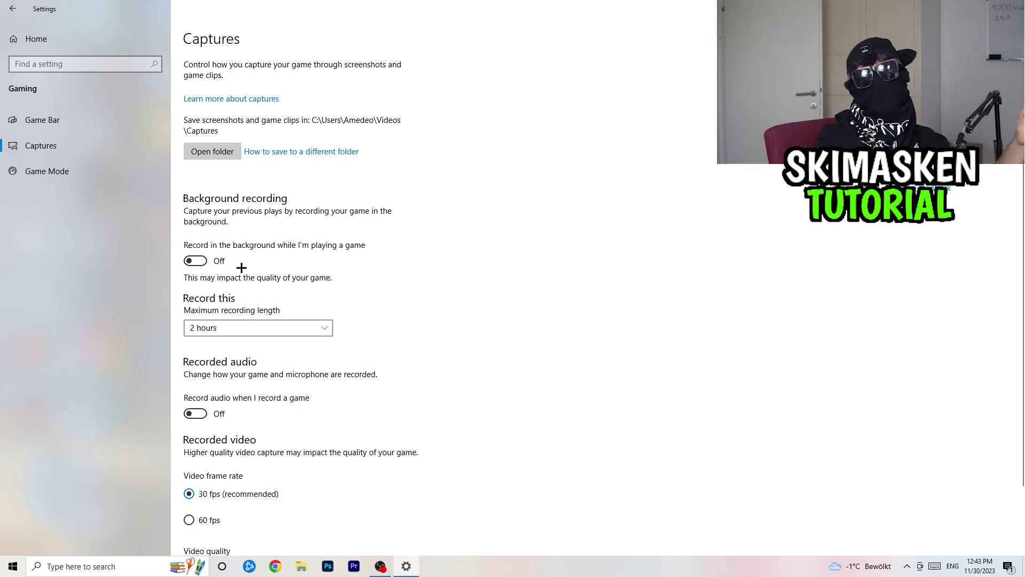
{"action": "scroll", "coordinate": [247, 286], "scroll_direction": "down", "scroll_amount": 3}
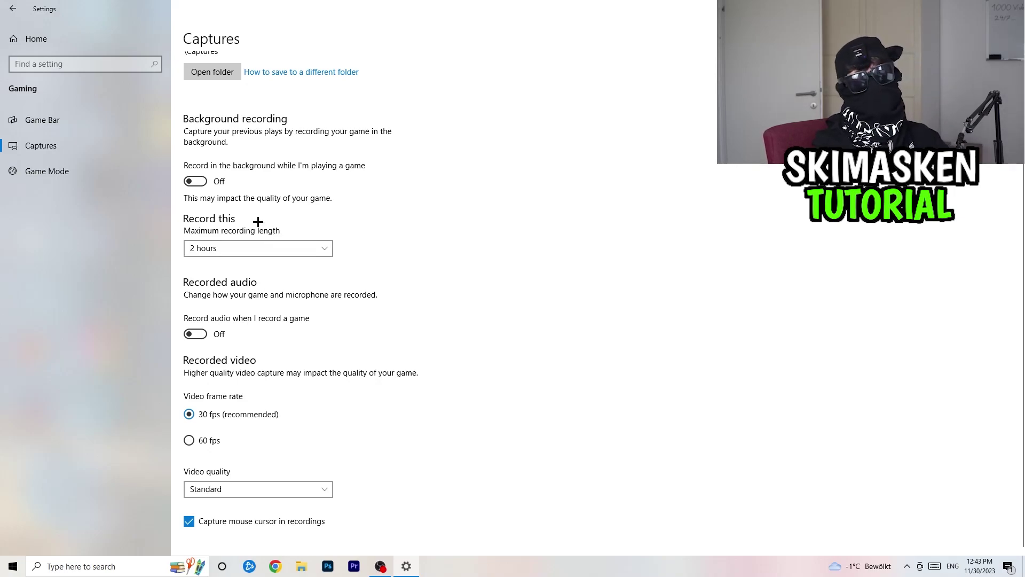
{"action": "left_click", "coordinate": [107, 172]}
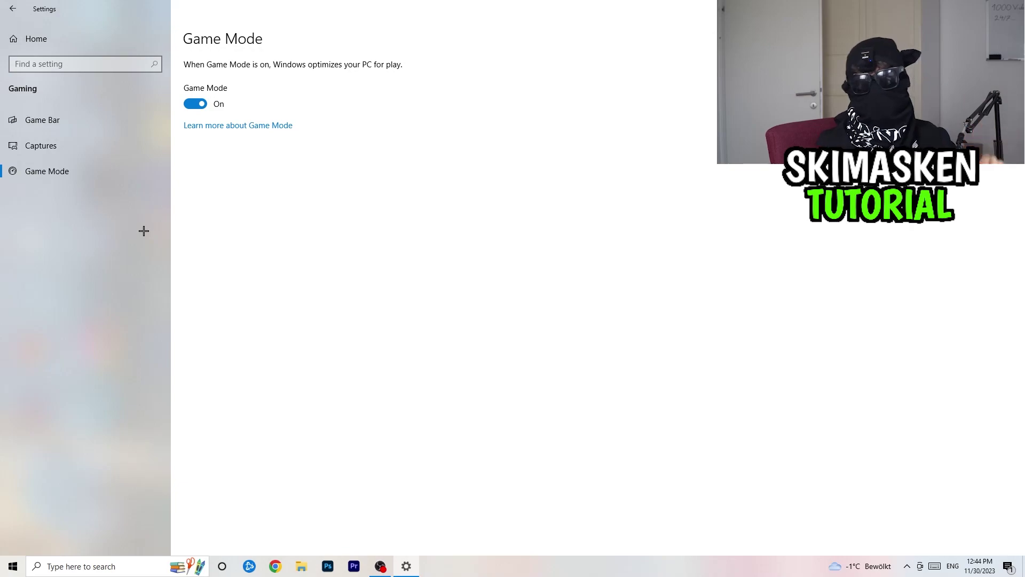
Go to the system display settings and check the scaling and display resolution options
{"action": "left_click", "coordinate": [13, 8]}
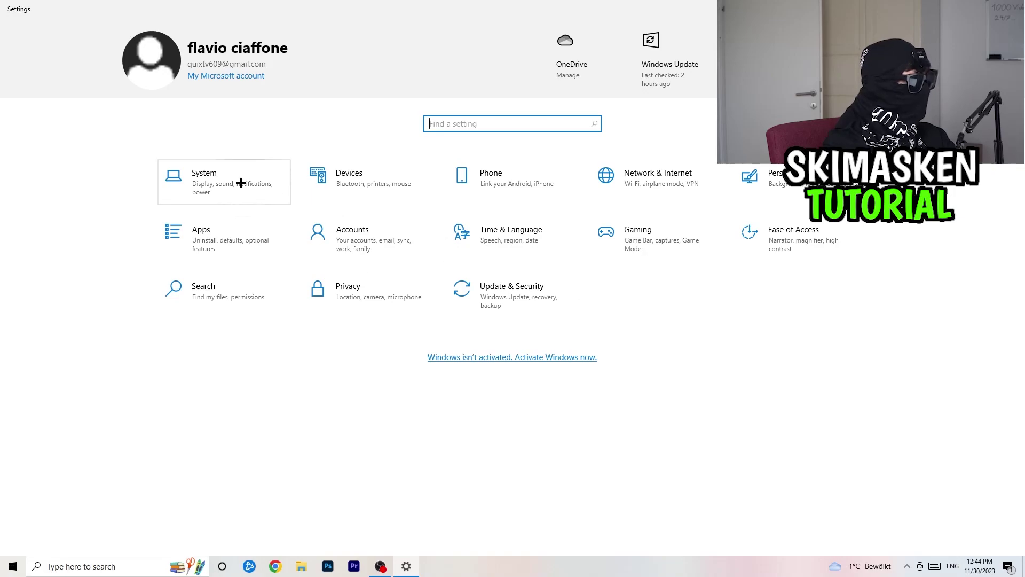
{"action": "left_click", "coordinate": [247, 199]}
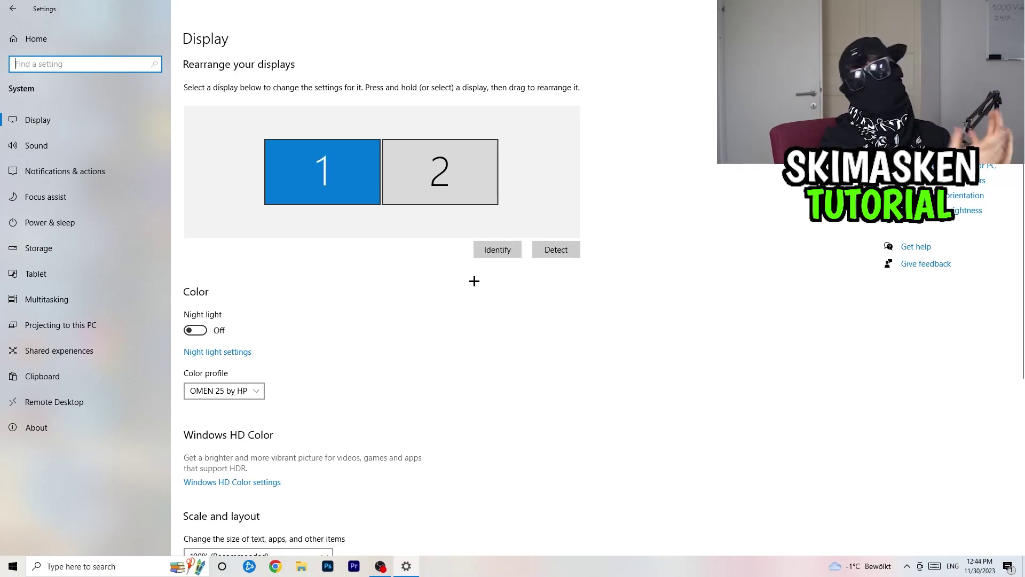
{"action": "scroll", "coordinate": [344, 282], "scroll_direction": "down", "scroll_amount": 5}
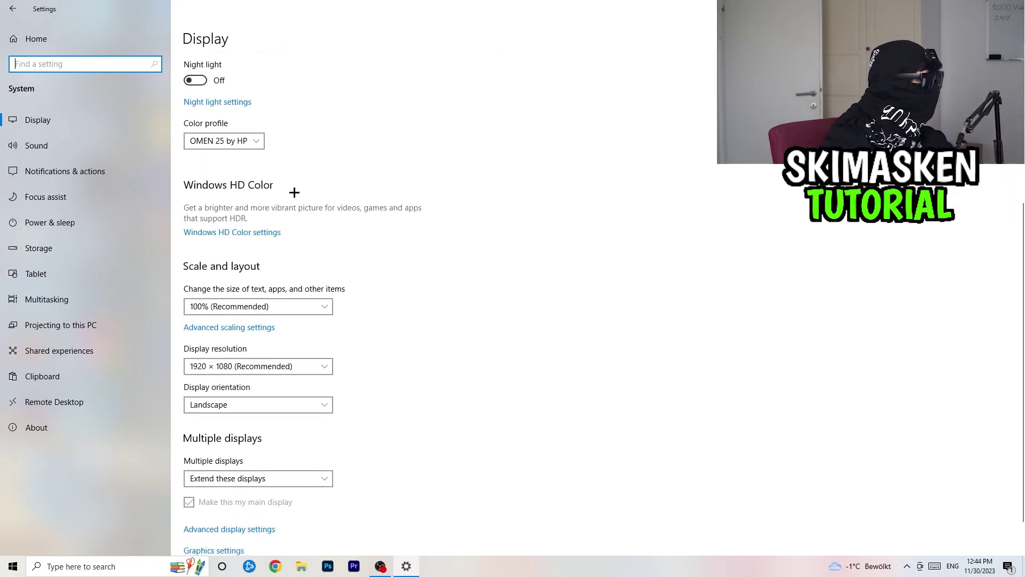
{"action": "scroll", "coordinate": [357, 185], "scroll_direction": "down", "scroll_amount": 1}
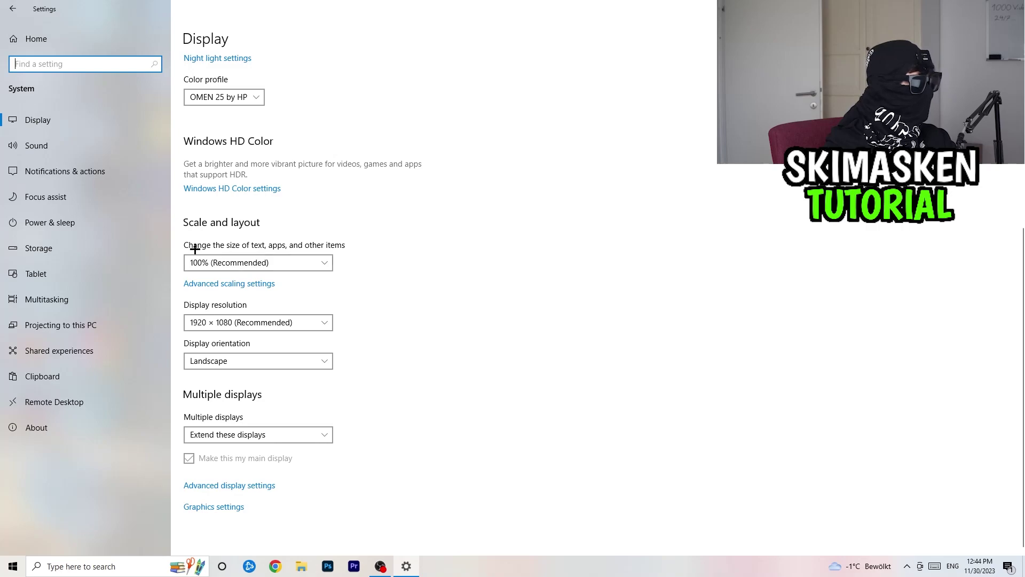
{"action": "left_click", "coordinate": [258, 263]}
{"action": "left_click", "coordinate": [591, 329]}
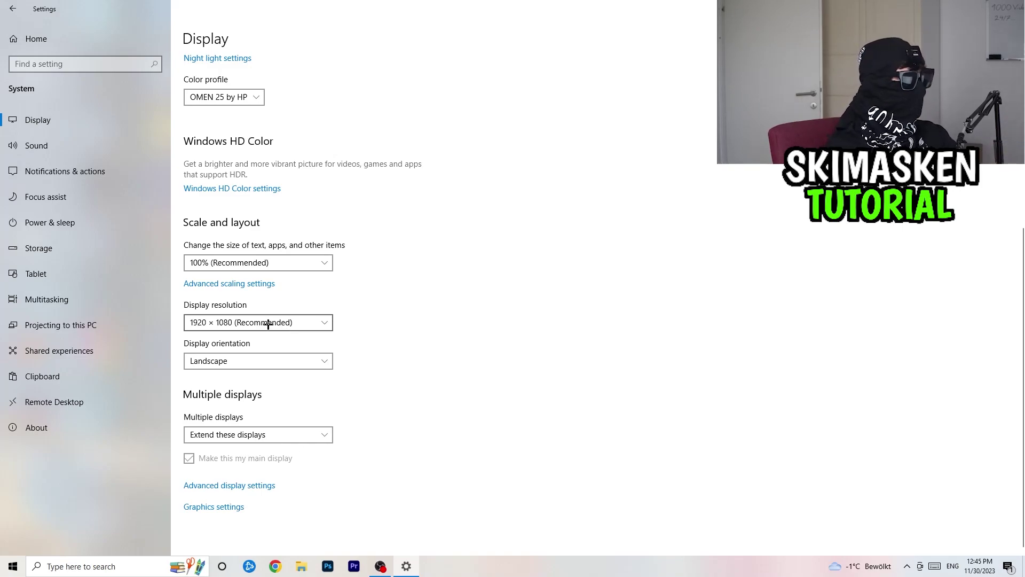
Examine the preferred and additional power plans in the Control Panel's Power Options, and close that window
{"action": "left_click", "coordinate": [39, 223]}
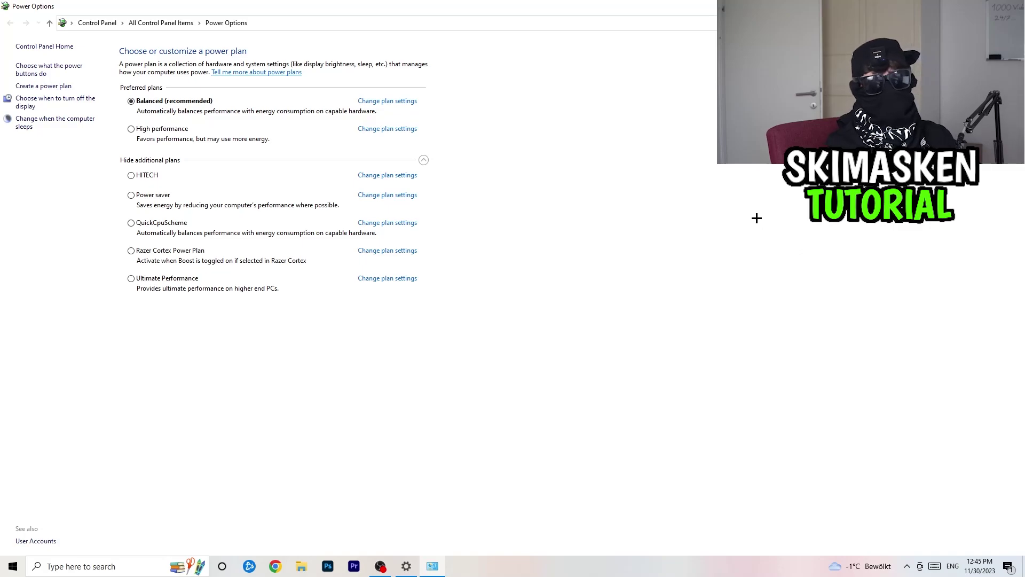
{"action": "left_click", "coordinate": [423, 161]}
{"action": "left_click", "coordinate": [424, 160]}
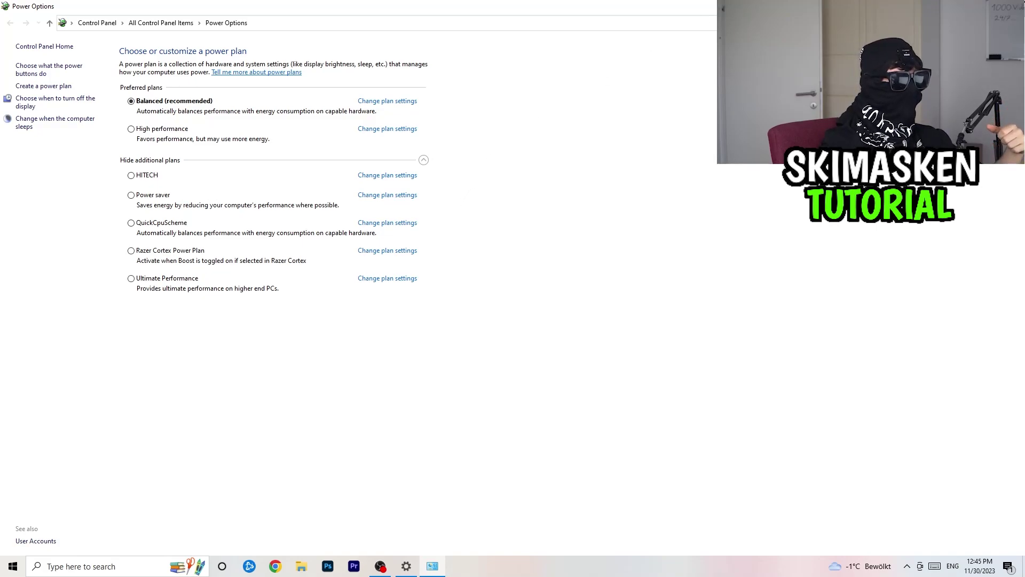
{"action": "left_click", "coordinate": [1013, 7]}
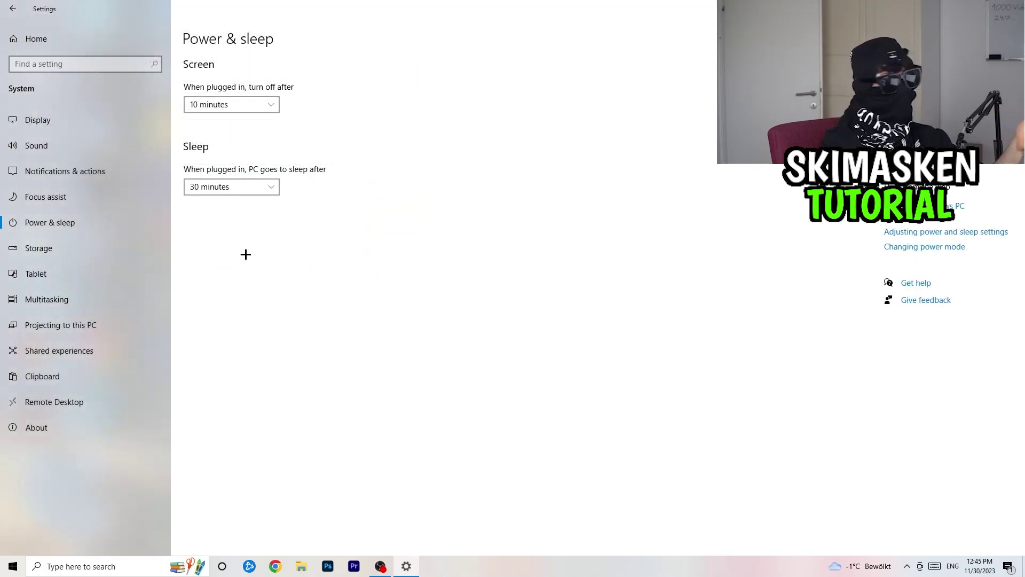
Review the Storage Sense run schedule and temporary file cleanup options, and close the Settings window
{"action": "left_click", "coordinate": [117, 241]}
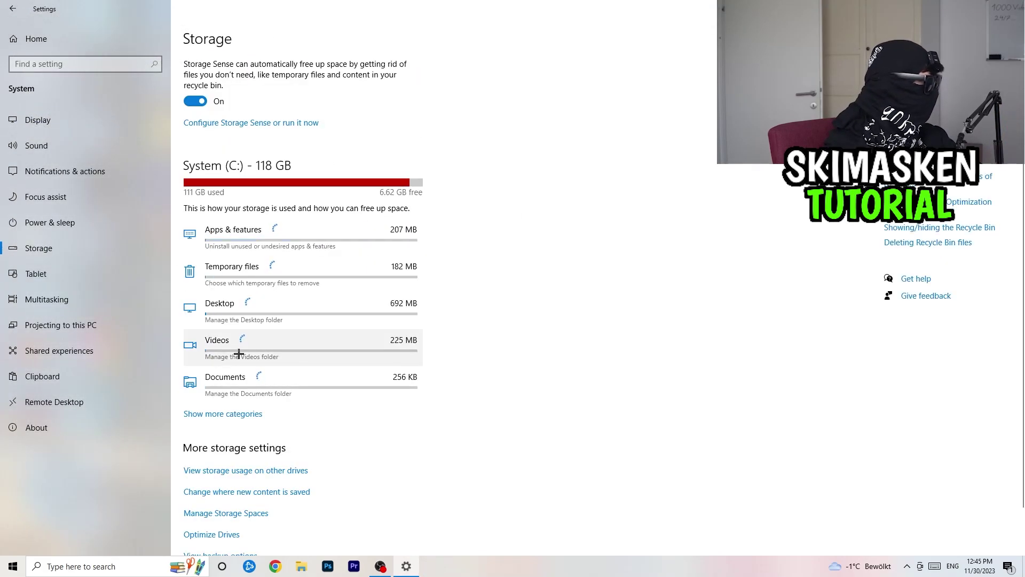
{"action": "left_click", "coordinate": [266, 122]}
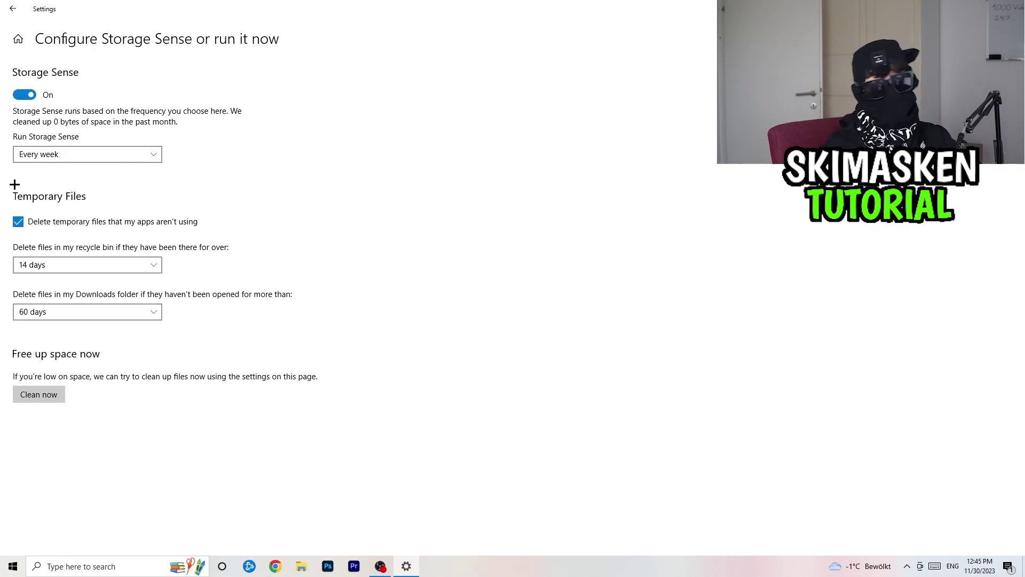
{"action": "left_click", "coordinate": [88, 154]}
{"action": "left_click", "coordinate": [149, 153]}
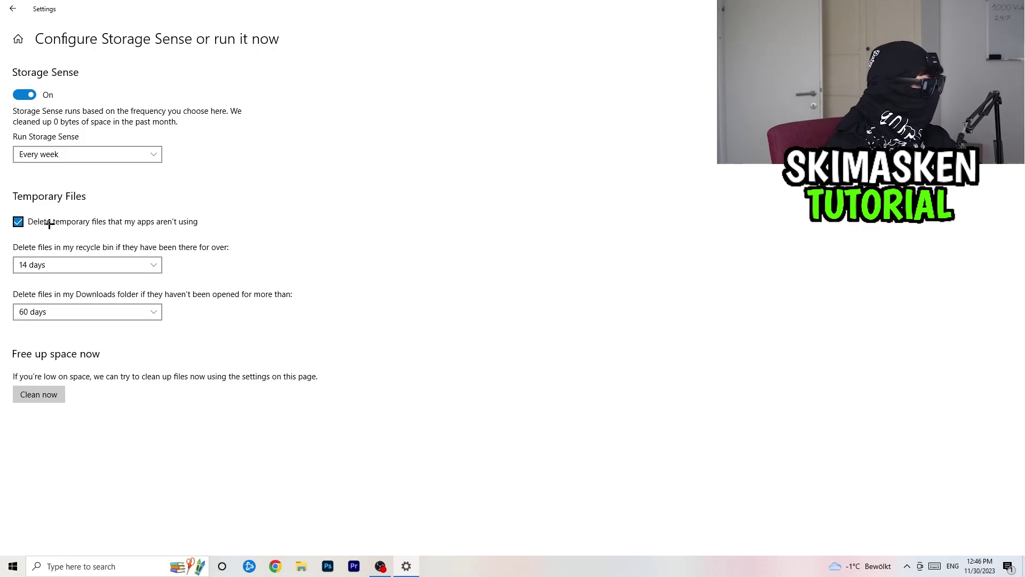
{"action": "left_click", "coordinate": [92, 263]}
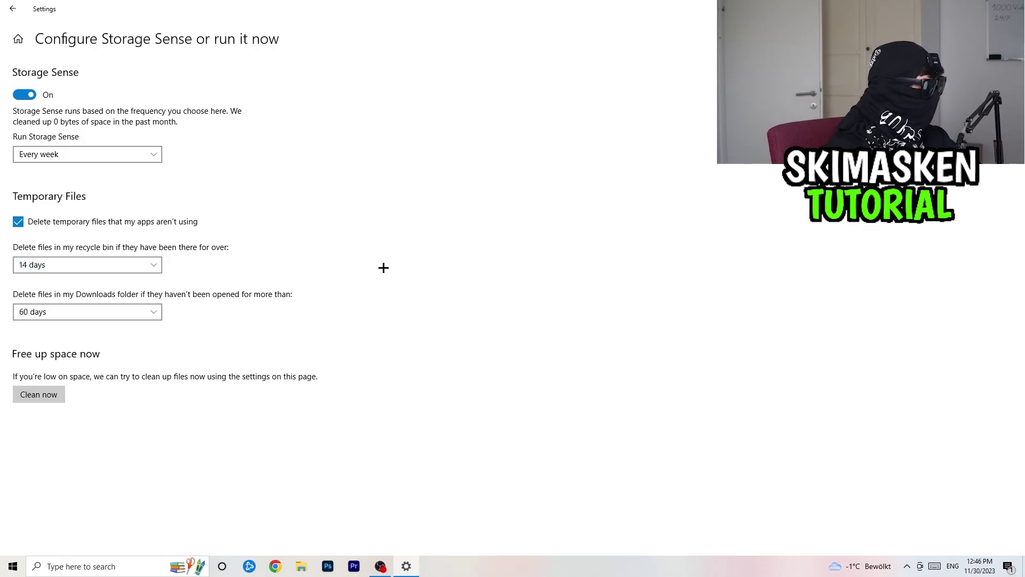
{"action": "left_click", "coordinate": [229, 276]}
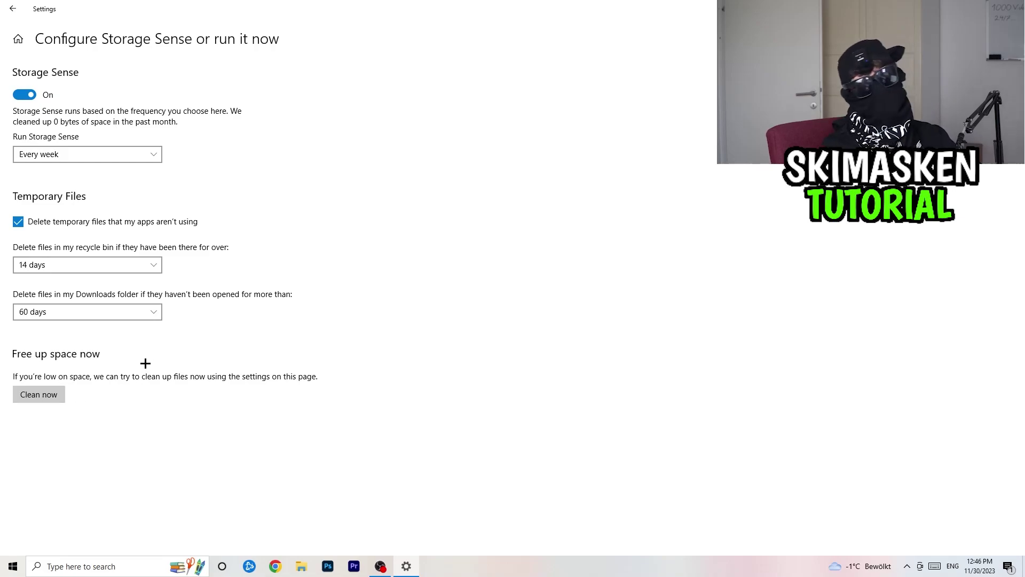
{"action": "left_click", "coordinate": [11, 6]}
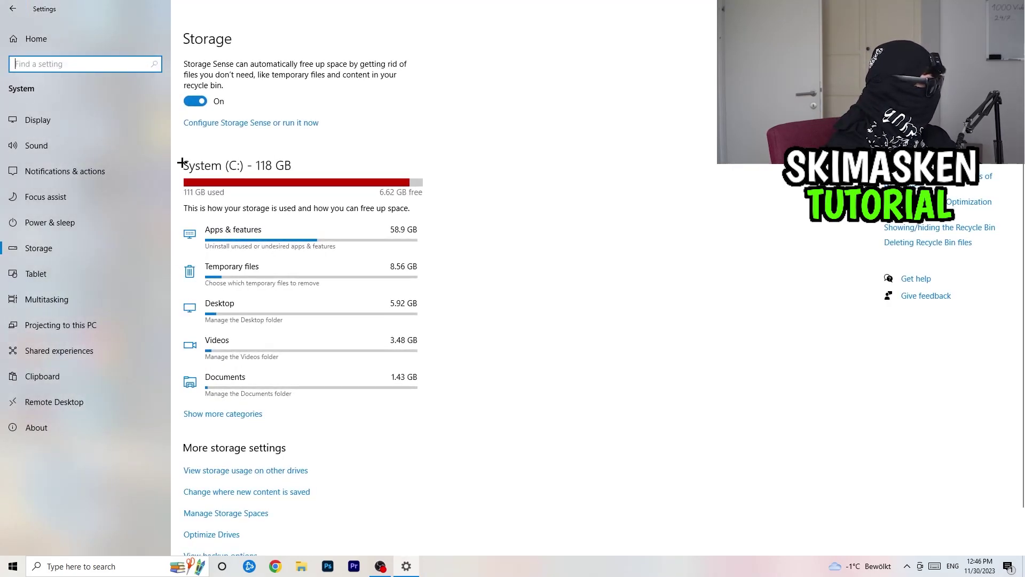
{"action": "key", "text": "alt+Left"}
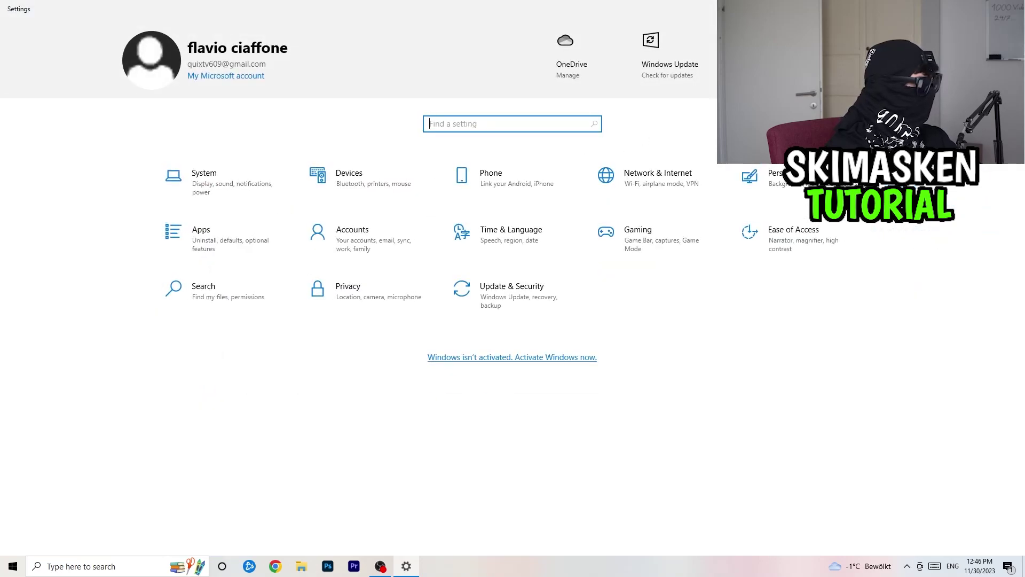
{"action": "left_click", "coordinate": [1013, 8]}
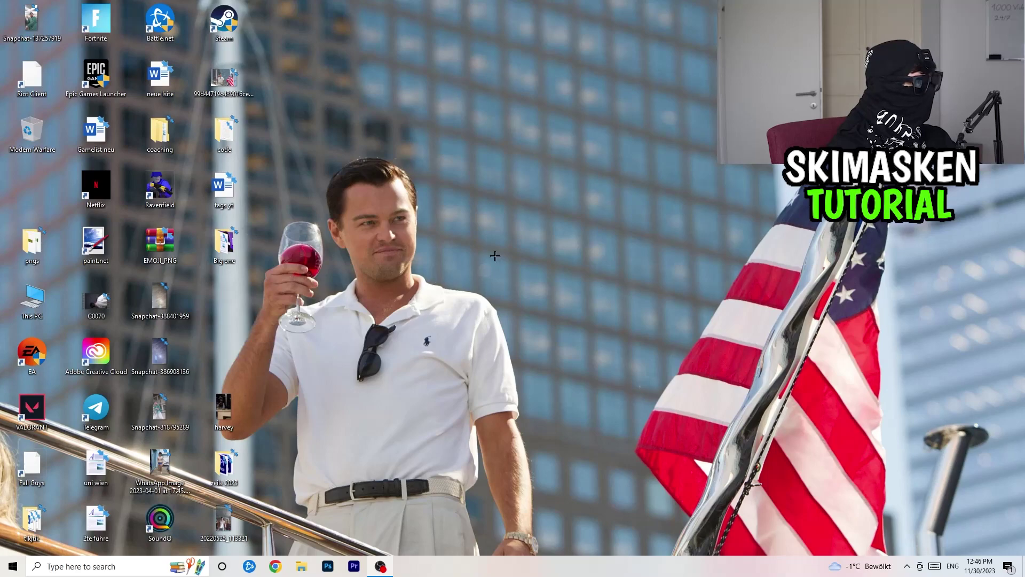
Check the 1920 × 1080 (native) resolution and the image settings preview in NVIDIA Control Panel, and close it
{"action": "right_click", "coordinate": [511, 243]}
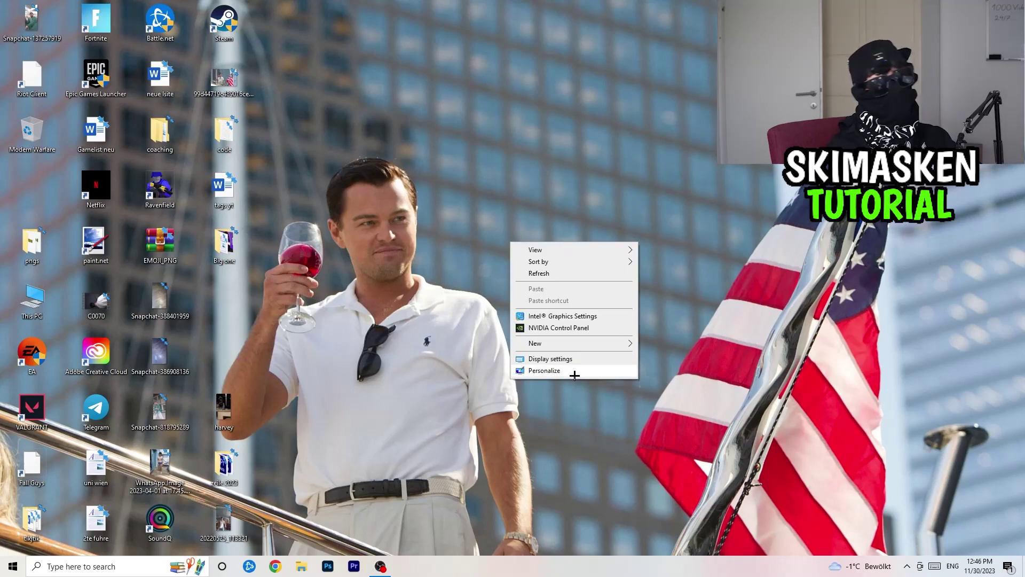
{"action": "left_click", "coordinate": [590, 328]}
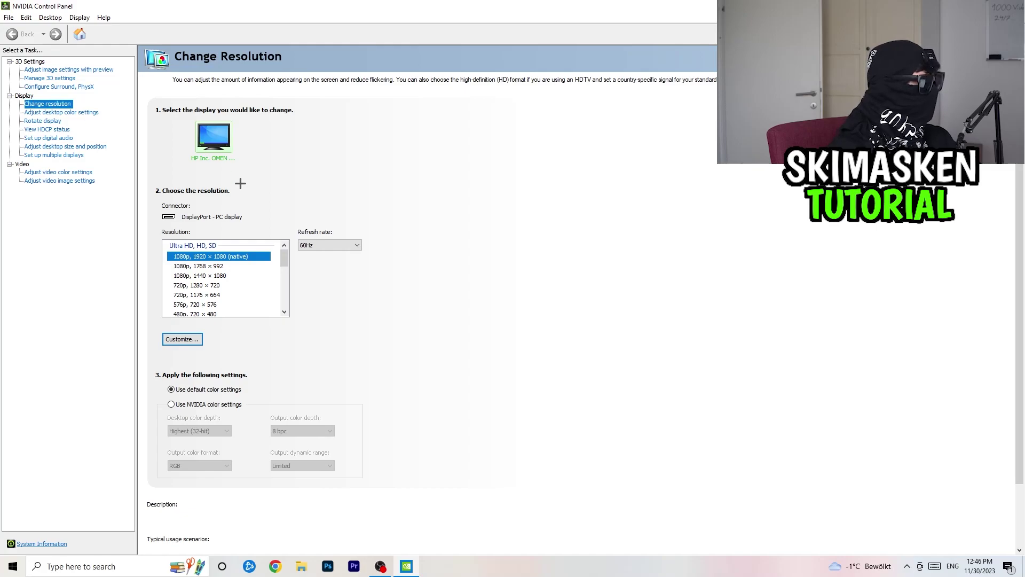
{"action": "left_click", "coordinate": [233, 257]}
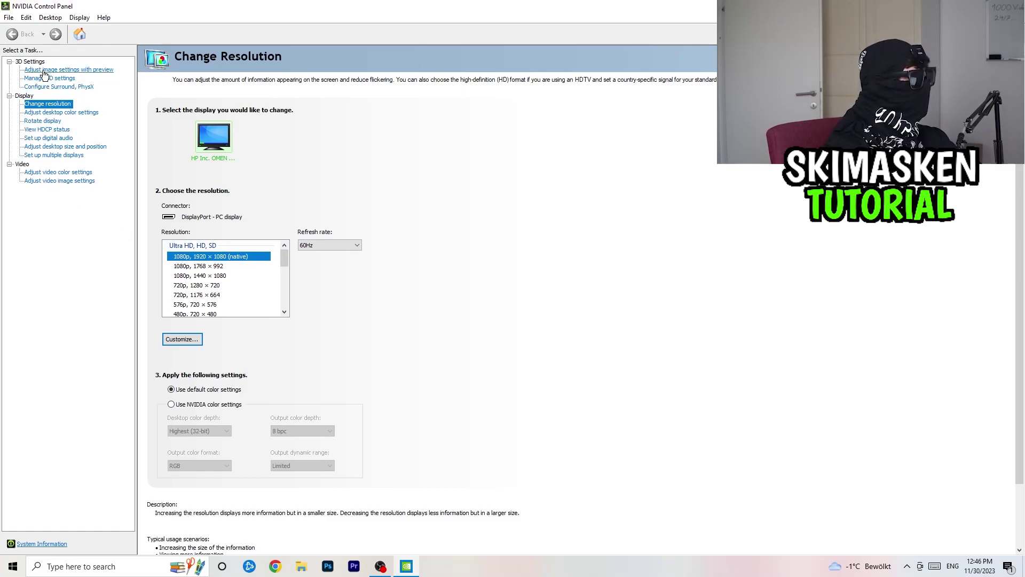
{"action": "left_click", "coordinate": [80, 70]}
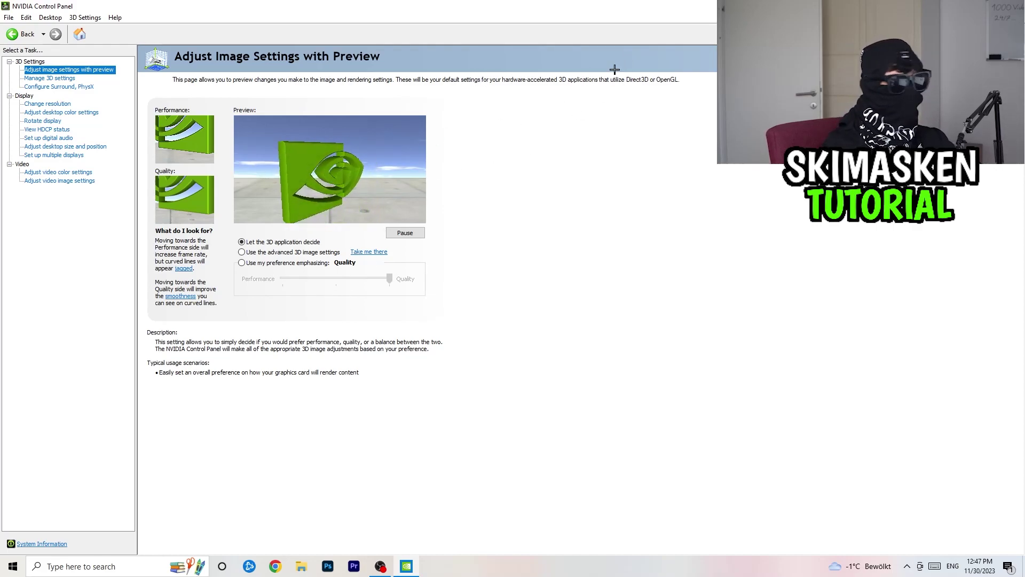
{"action": "key", "text": "alt+F4"}
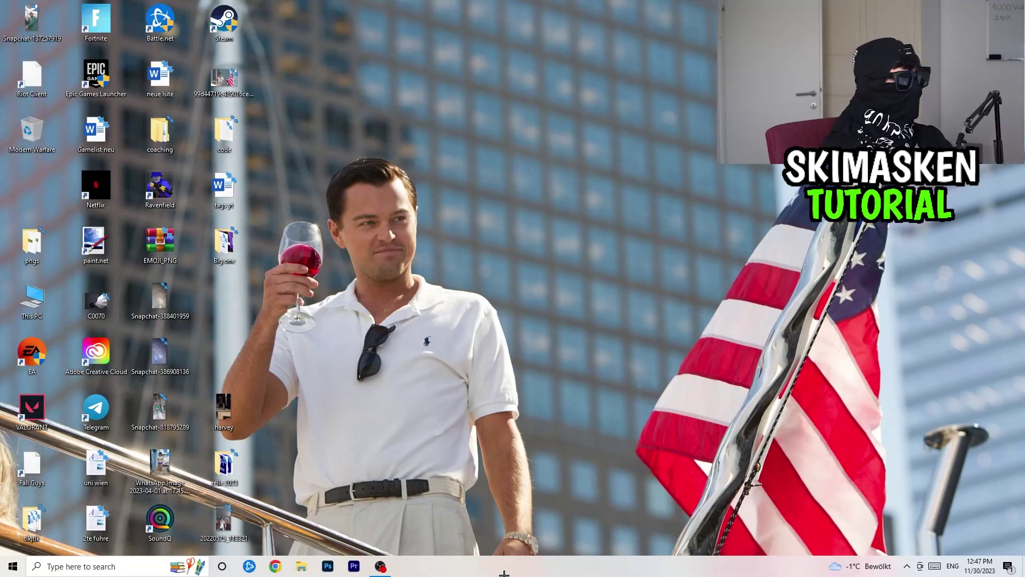
Open Task Manager maximized and sort the running processes by CPU usage and by GPU usage
{"action": "right_click", "coordinate": [504, 573]}
{"action": "left_click", "coordinate": [551, 520]}
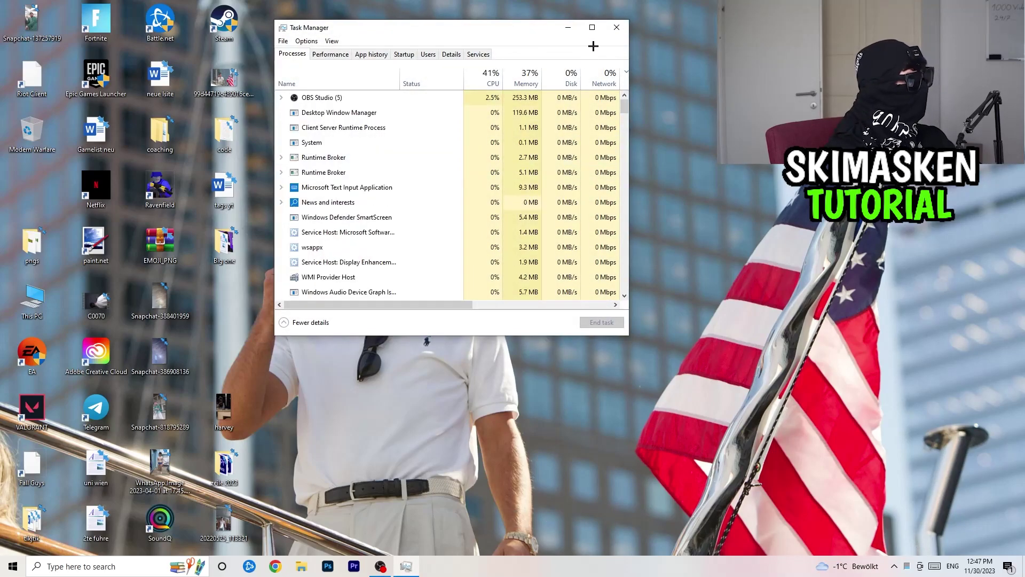
{"action": "left_click", "coordinate": [593, 26]}
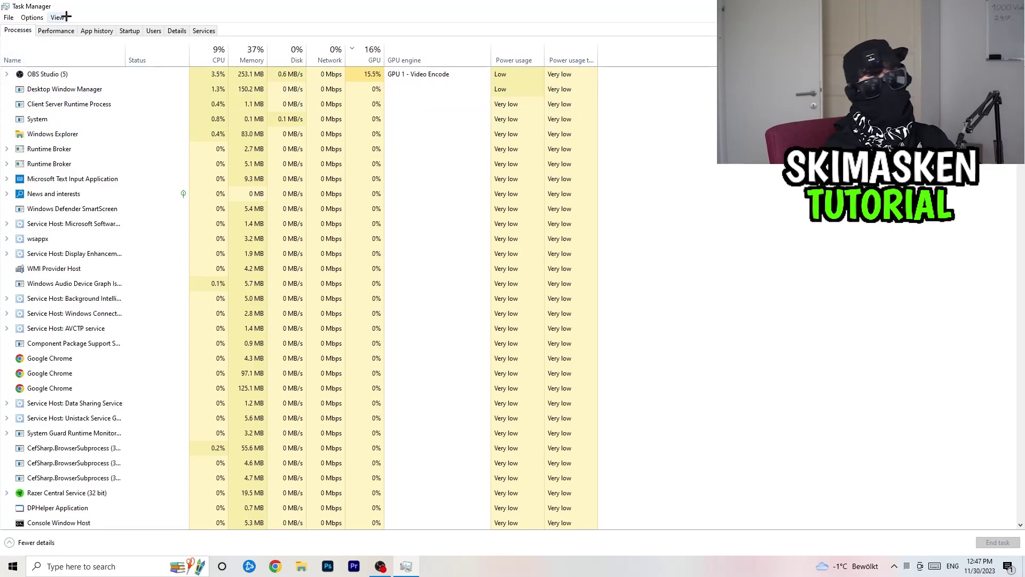
{"action": "left_click", "coordinate": [205, 53]}
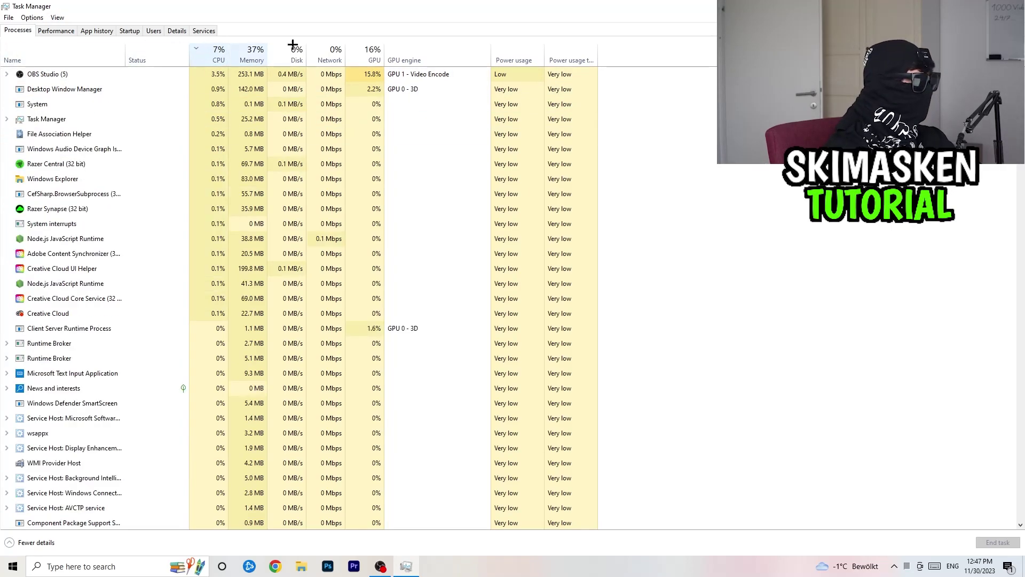
{"action": "left_click", "coordinate": [380, 54]}
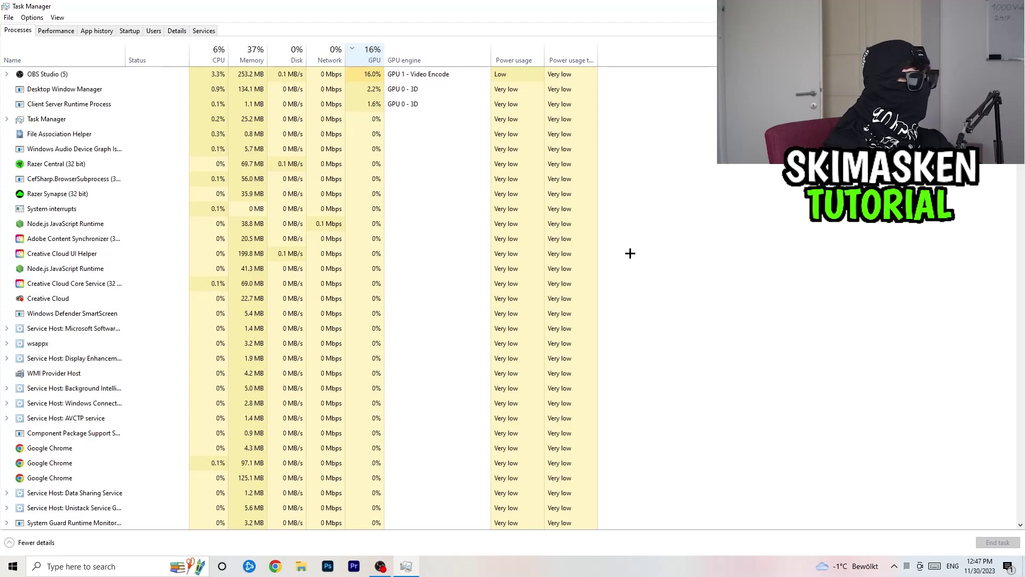
{"action": "right_click", "coordinate": [110, 191]}
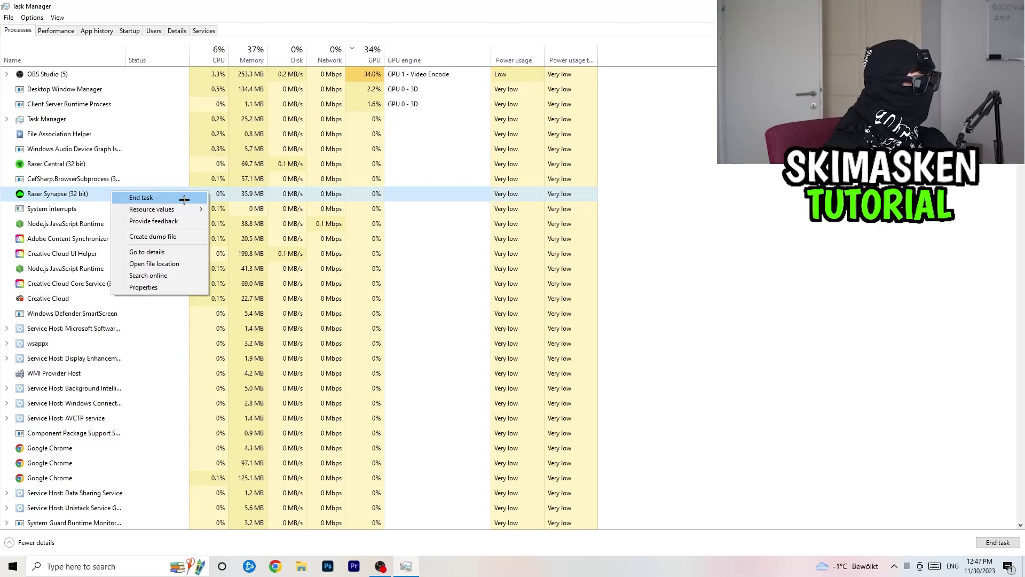
Review the priority levels offered for a chrome.exe process and the list of startup apps in Task Manager, and close it
{"action": "left_click", "coordinate": [176, 31]}
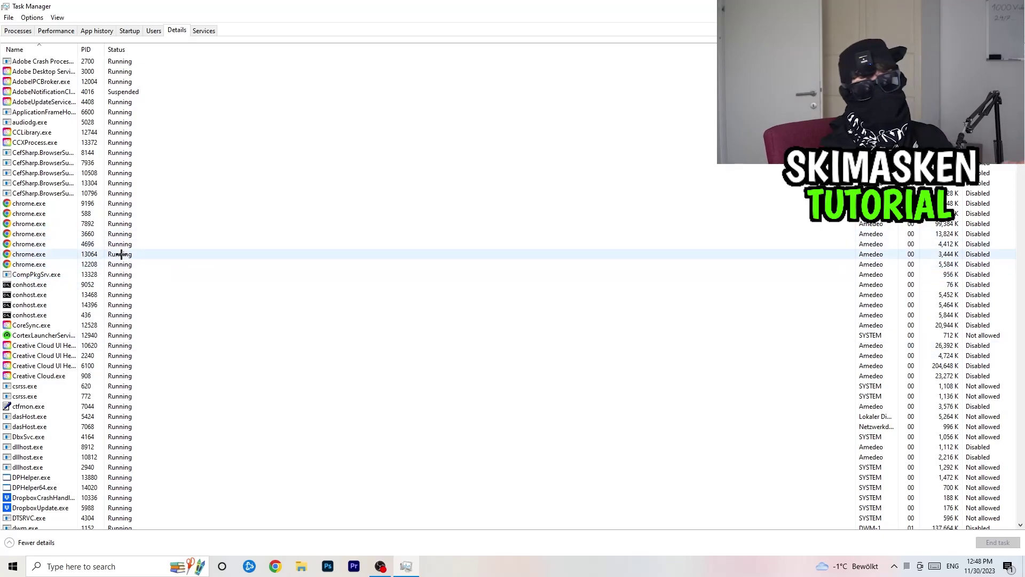
{"action": "right_click", "coordinate": [54, 243]}
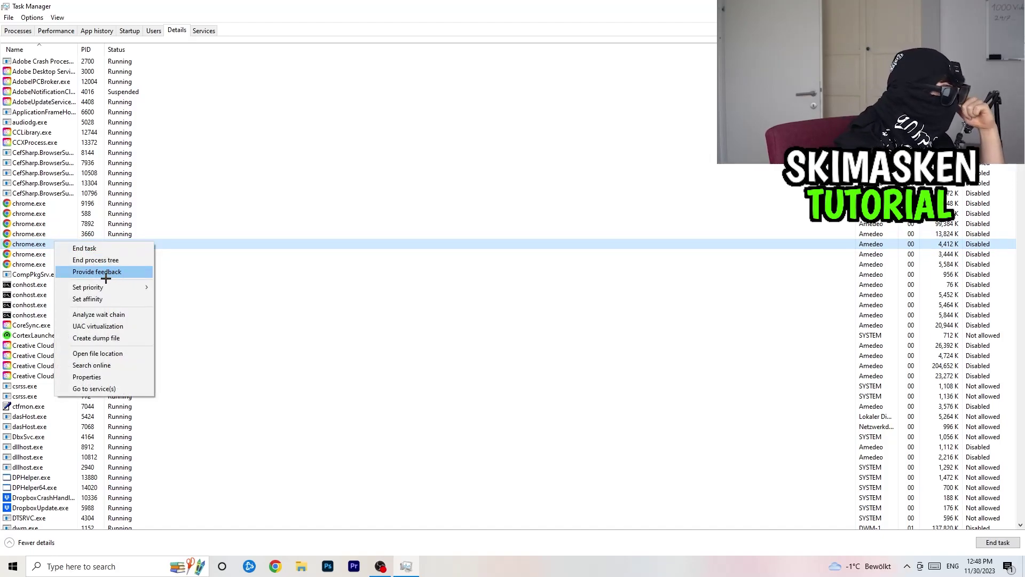
{"action": "mouse_move", "coordinate": [136, 288]}
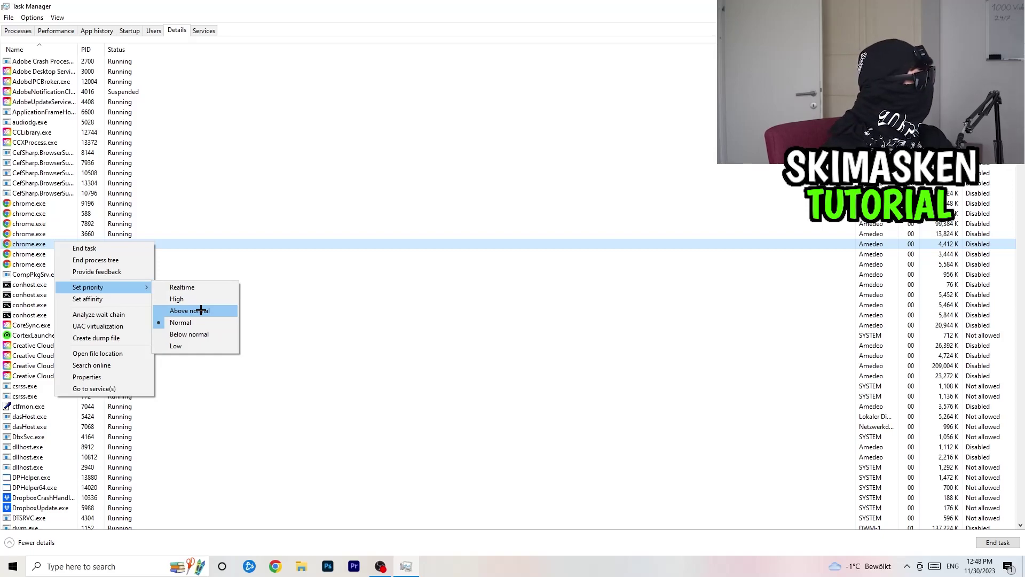
{"action": "left_click", "coordinate": [420, 111]}
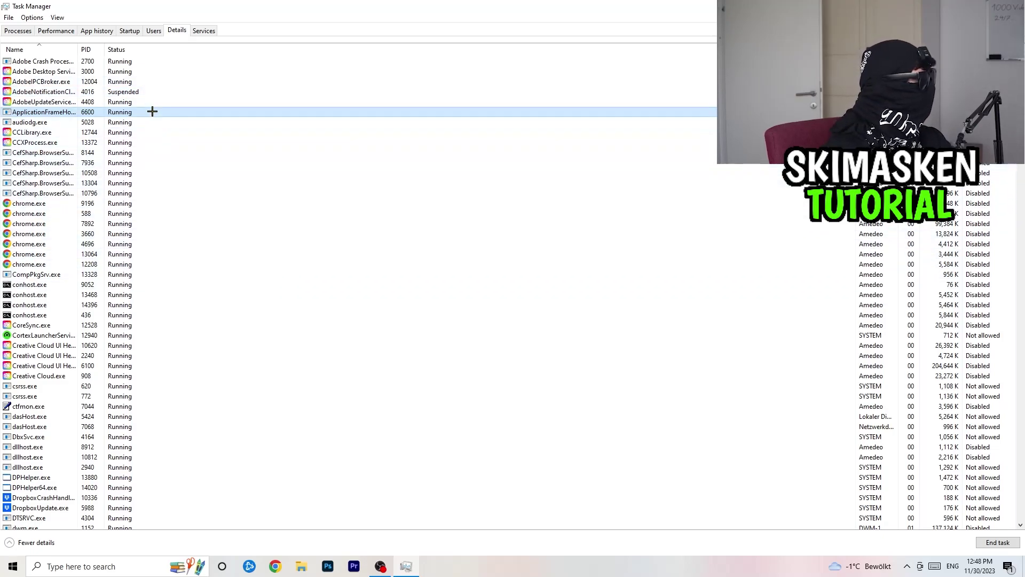
{"action": "left_click", "coordinate": [130, 30]}
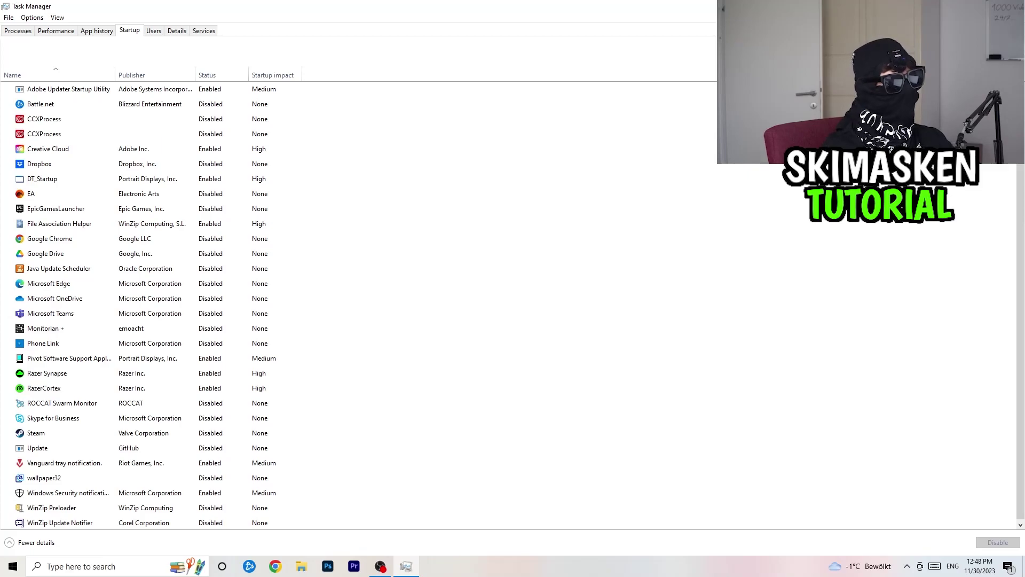
{"action": "key", "text": "alt+F4"}
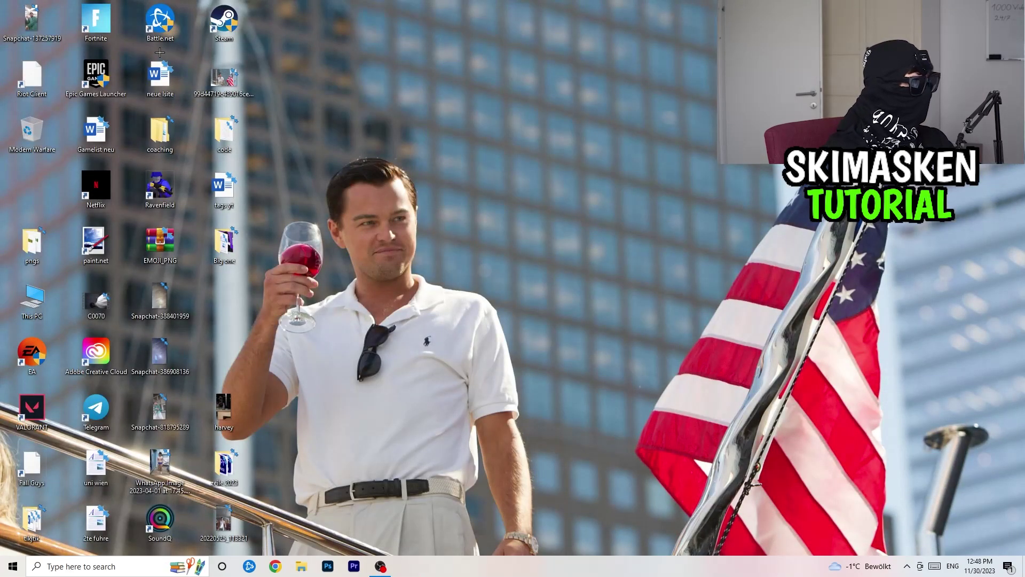
Move the Steam shortcut to an empty area of the desktop and check its context options, including Run as administrator, without choosing any
{"action": "left_click_drag", "start_coordinate": [224, 21], "coordinate": [521, 190]}
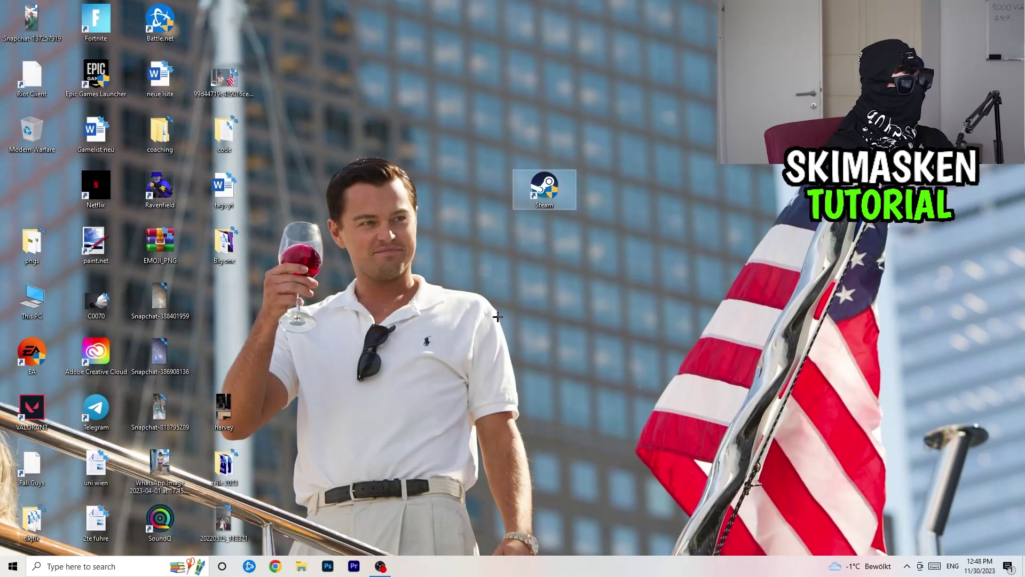
{"action": "right_click", "coordinate": [552, 193]}
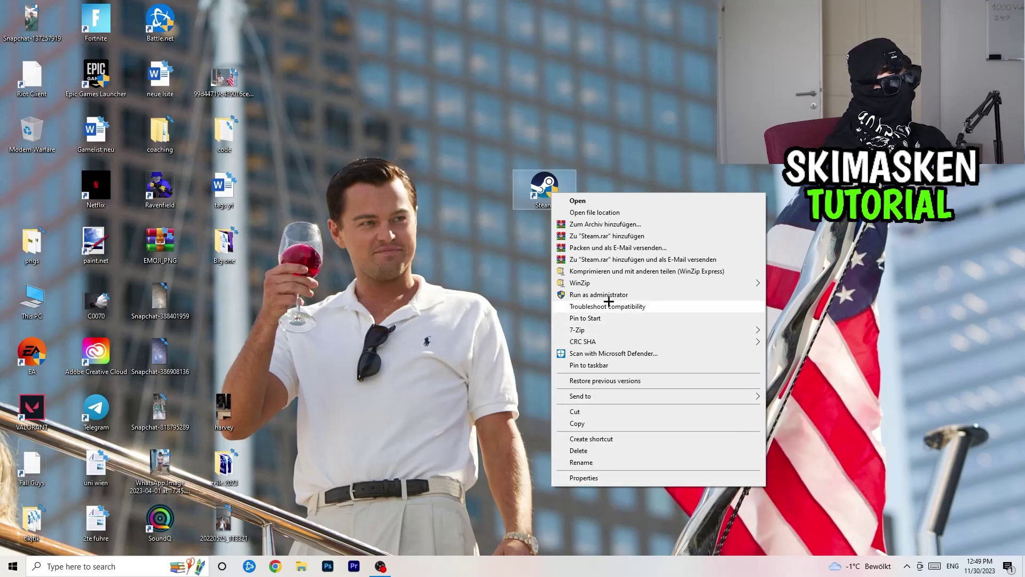
{"action": "left_click", "coordinate": [406, 220]}
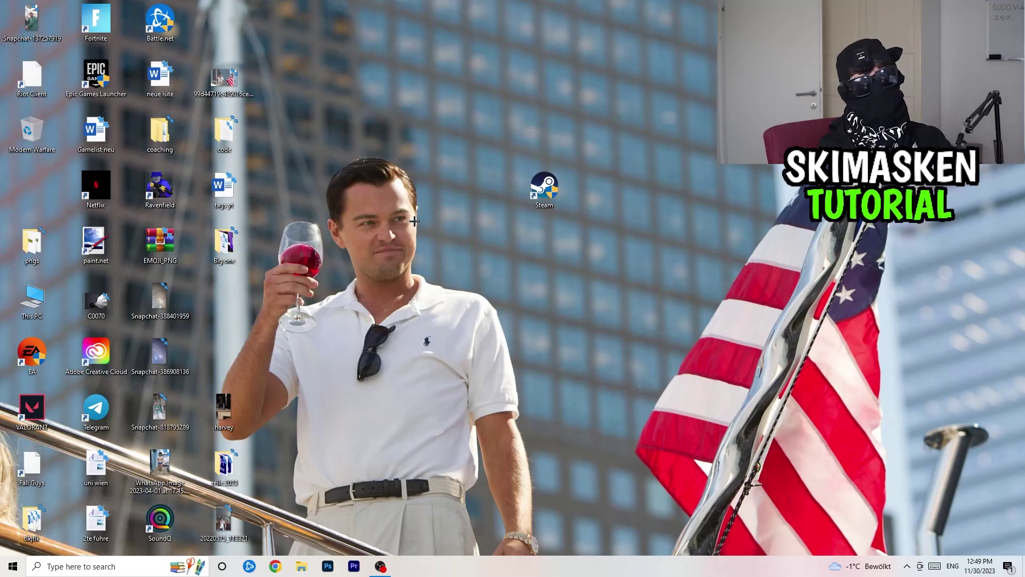
Check the Windows Update status in the Update & Security settings, and close the Settings window
{"action": "left_click", "coordinate": [13, 566]}
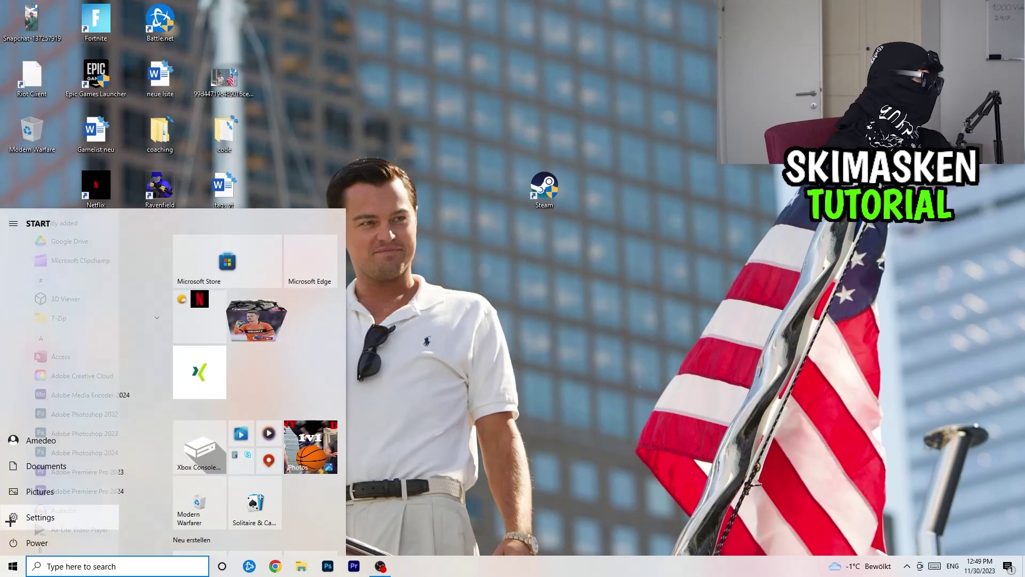
{"action": "left_click", "coordinate": [13, 517]}
{"action": "left_click", "coordinate": [470, 320]}
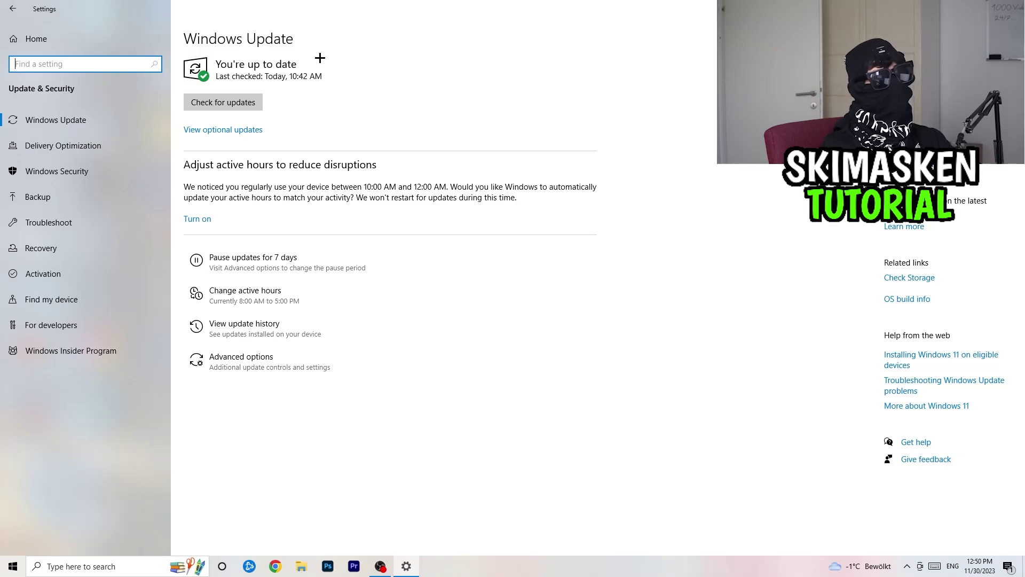
{"action": "key", "text": "alt+F4"}
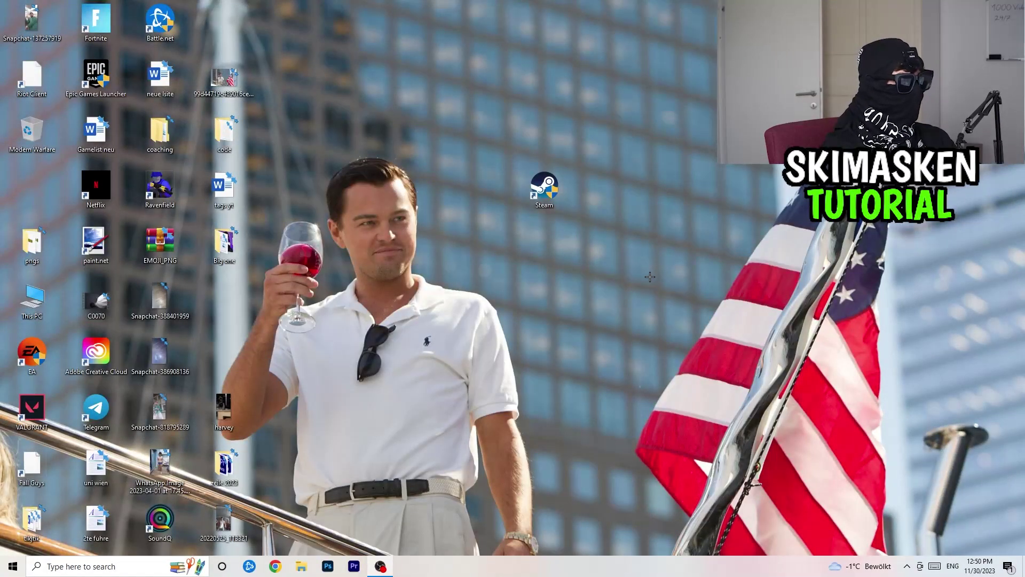